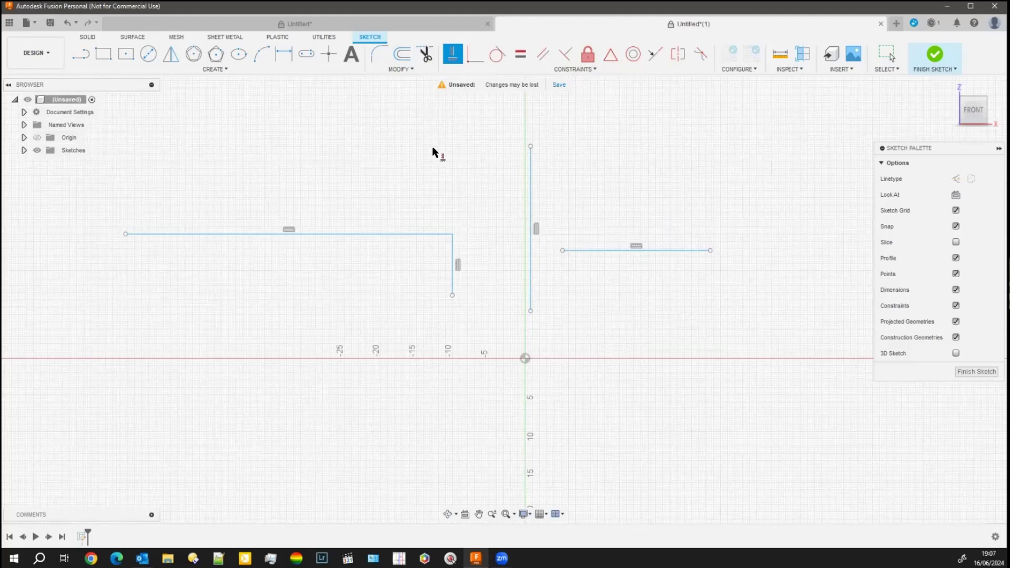
# Step: Apply a Coincident constraint joining the near endpoint of the right horizontal line to the lower endpoint of the vertical line
pyautogui.press('Escape')
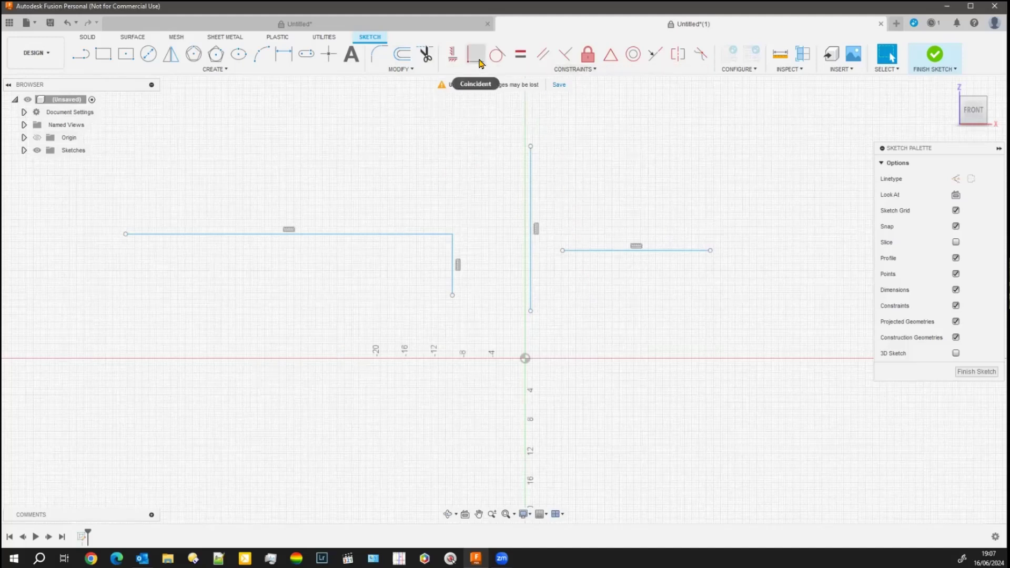
pyautogui.click(563, 252)
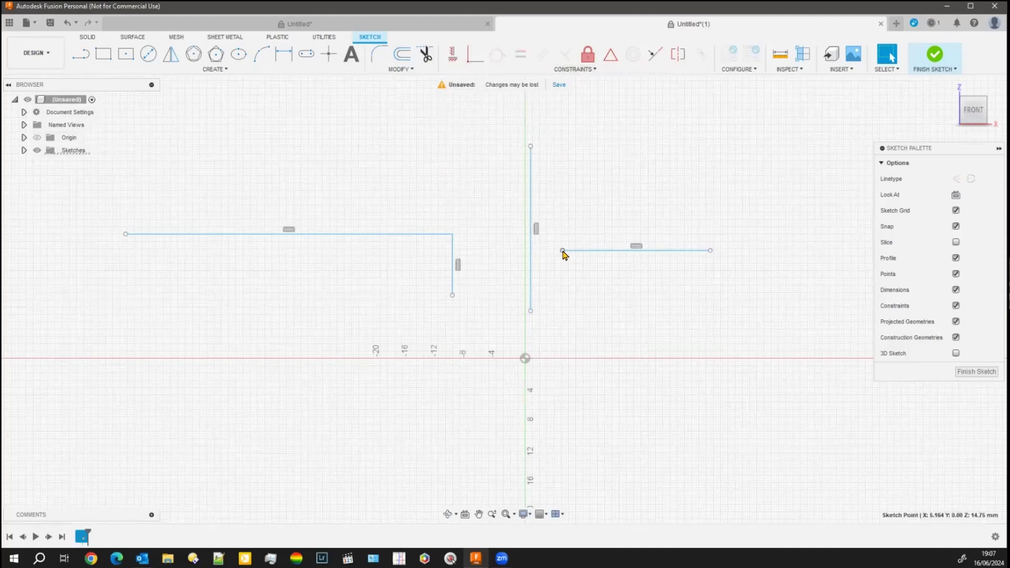
pyautogui.click(567, 251)
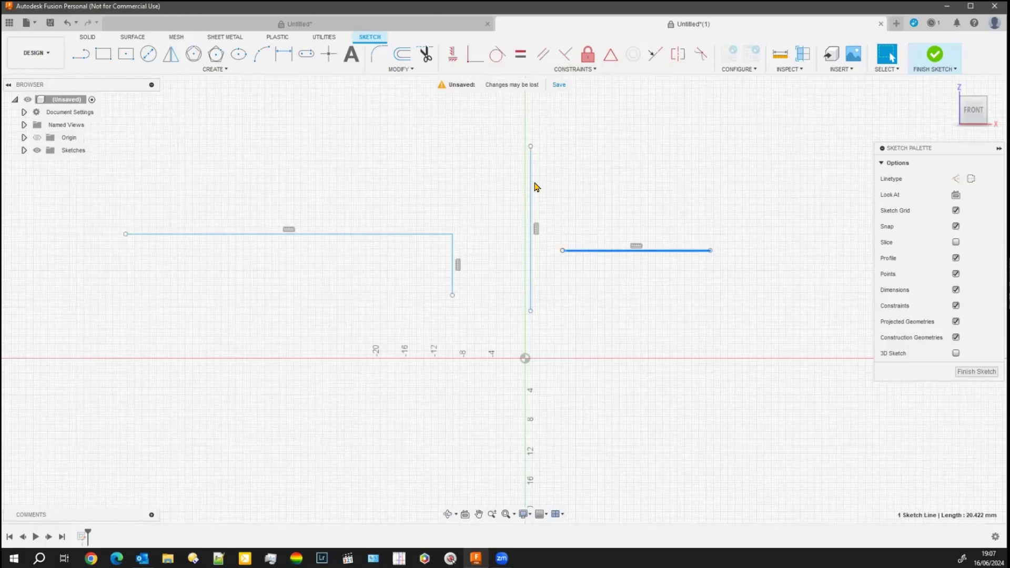
pyautogui.click(471, 64)
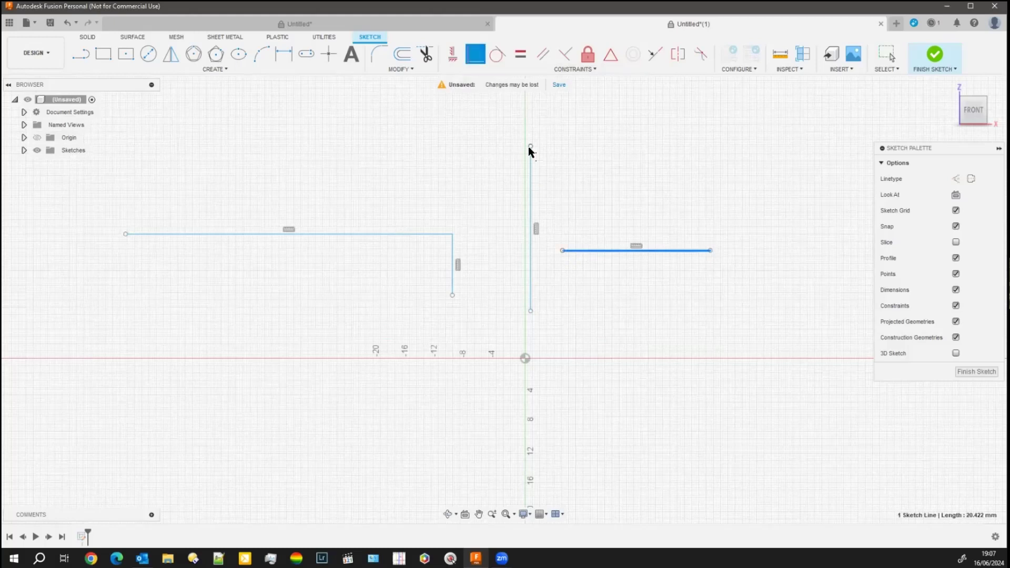
pyautogui.click(530, 310)
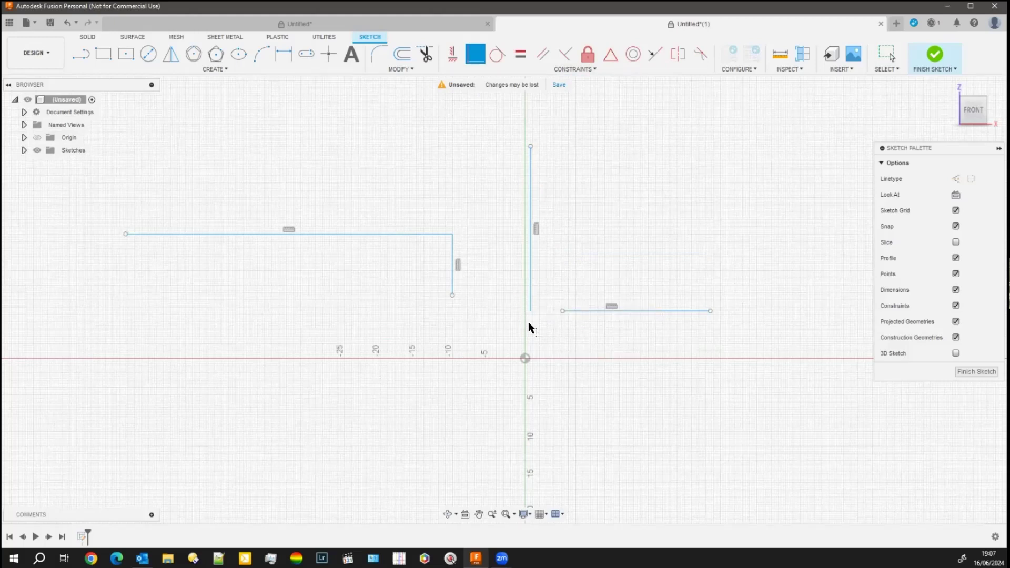
pyautogui.moveTo(518, 290); pyautogui.dragTo(575, 335)
# Step: Sketch two connected slanted lines forming an open V to the right of the joined L shape
pyautogui.moveTo(602, 231); pyautogui.dragTo(581, 246, button='middle')
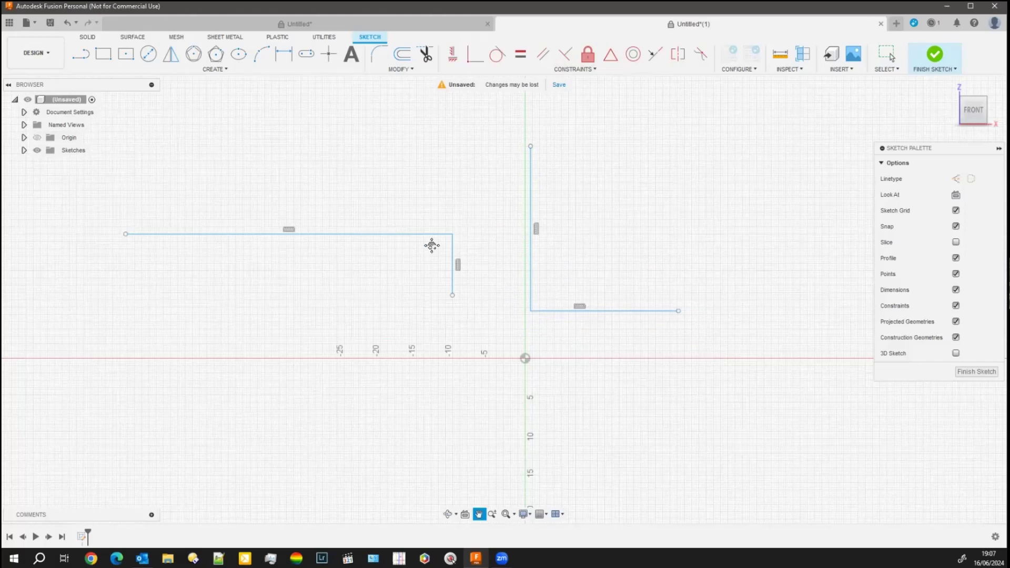
pyautogui.click(81, 59)
pyautogui.click(485, 185)
pyautogui.click(546, 262)
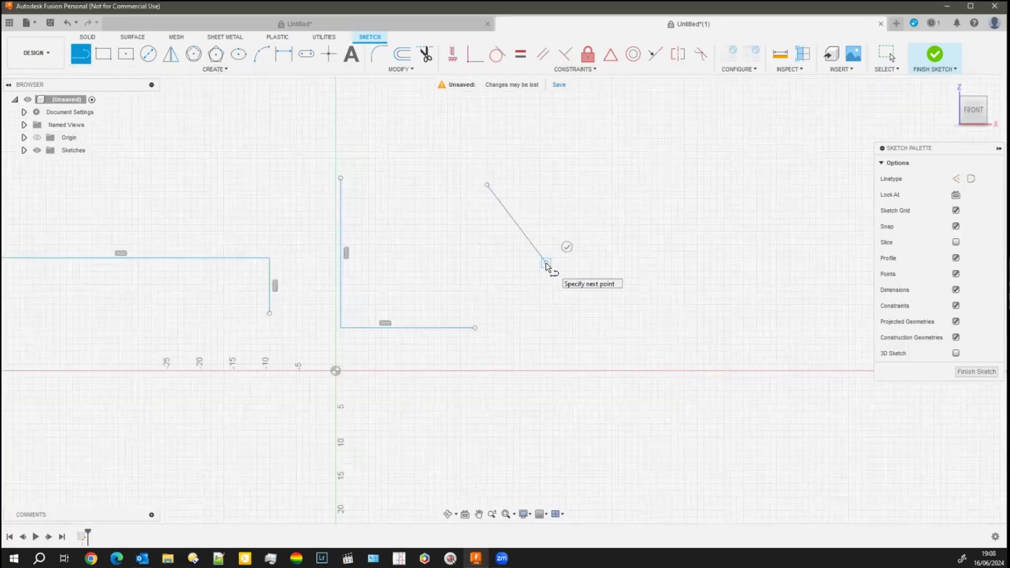
pyautogui.click(629, 231)
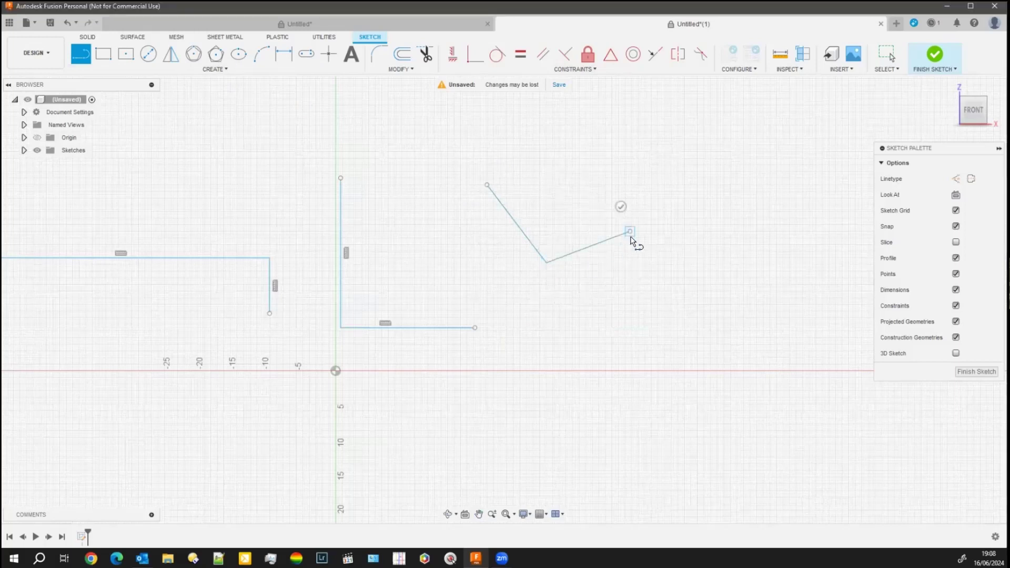
pyautogui.press('Escape')
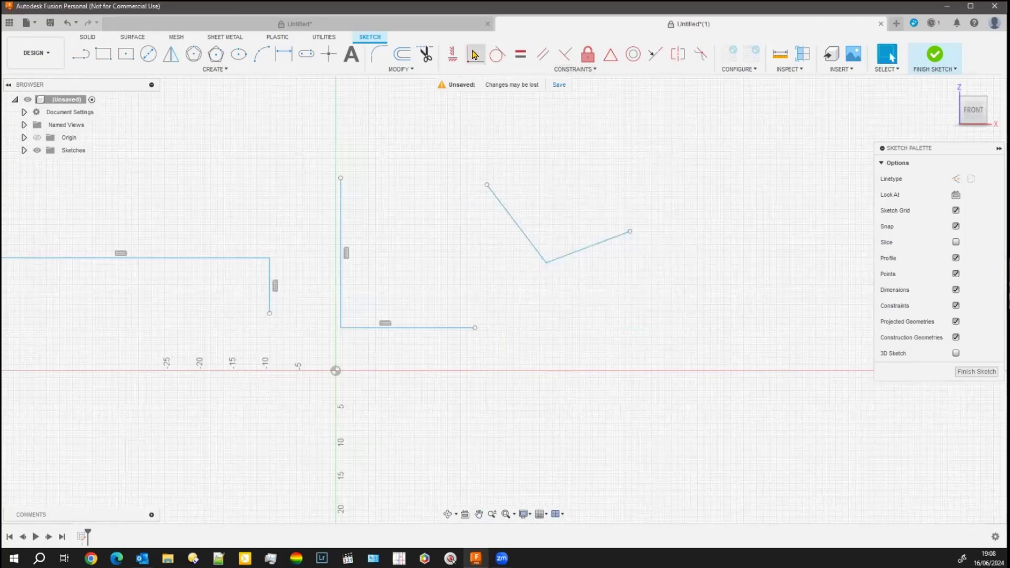
# Step: Apply Horizontal/Vertical constraints to both V segments, making the steeper one vertical and the shallower one horizontal
pyautogui.click(452, 57)
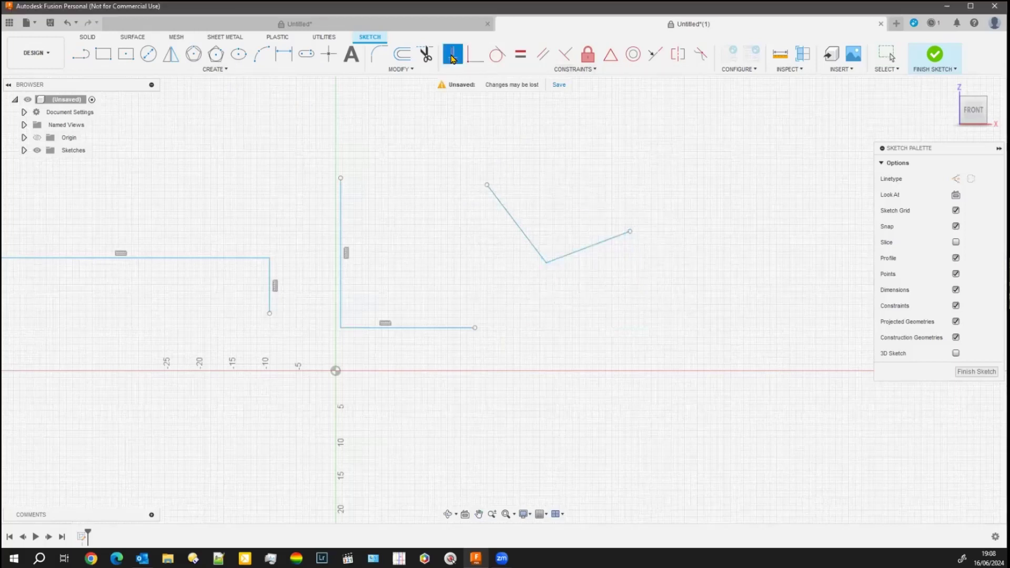
pyautogui.click(521, 230)
pyautogui.click(546, 283)
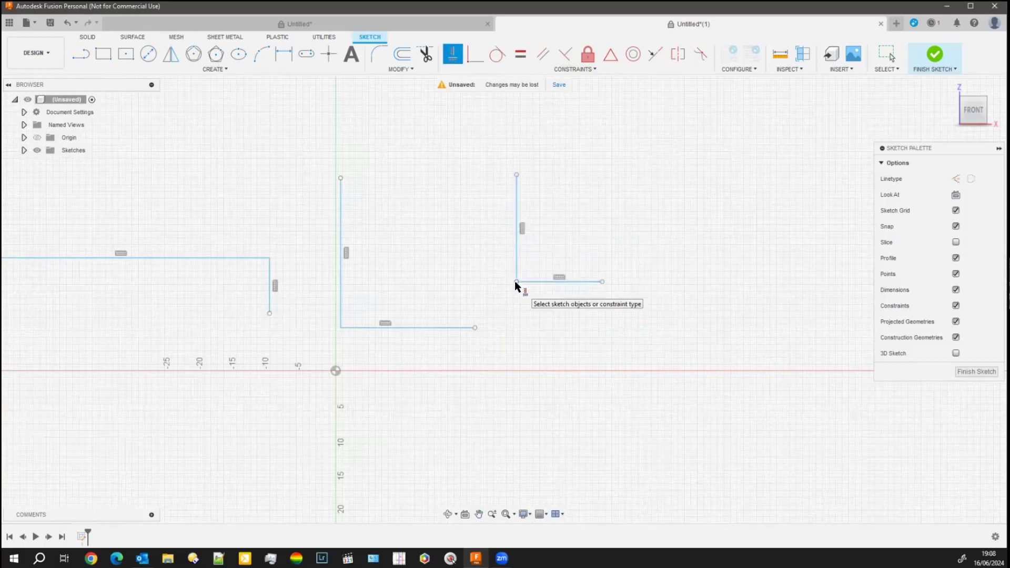
# Step: Sketch a single line about 43 mm long, sloping down to the right, beside the smaller L shape
pyautogui.moveTo(503, 170); pyautogui.dragTo(365, 172, button='middle')
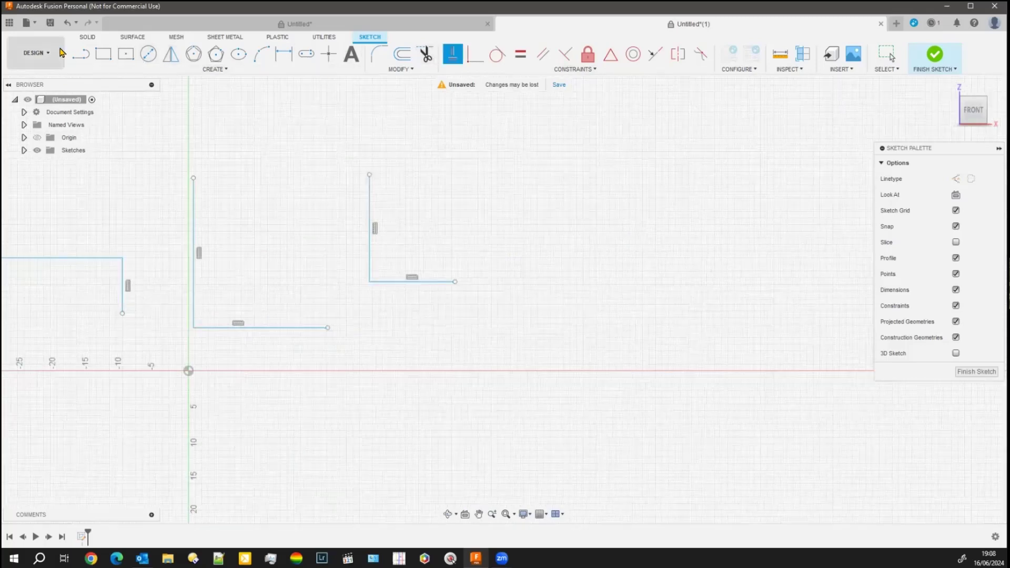
pyautogui.click(80, 54)
pyautogui.click(497, 203)
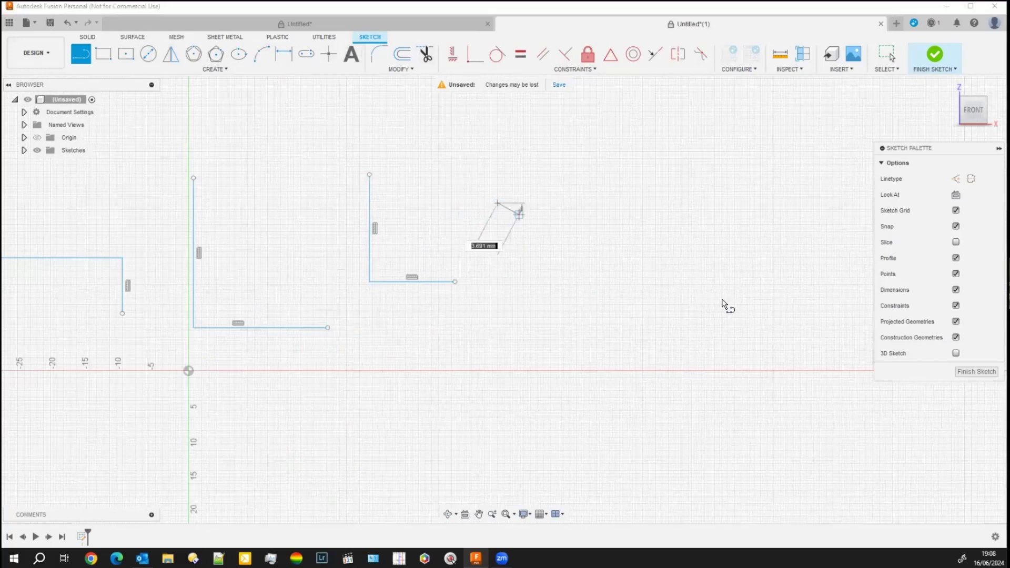
pyautogui.click(764, 308)
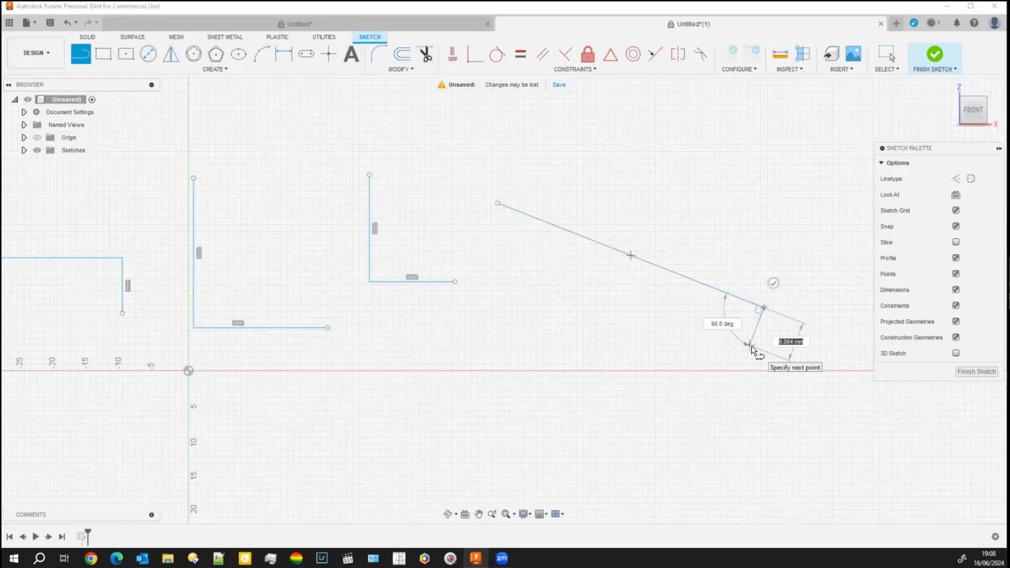
pyautogui.press('Escape')
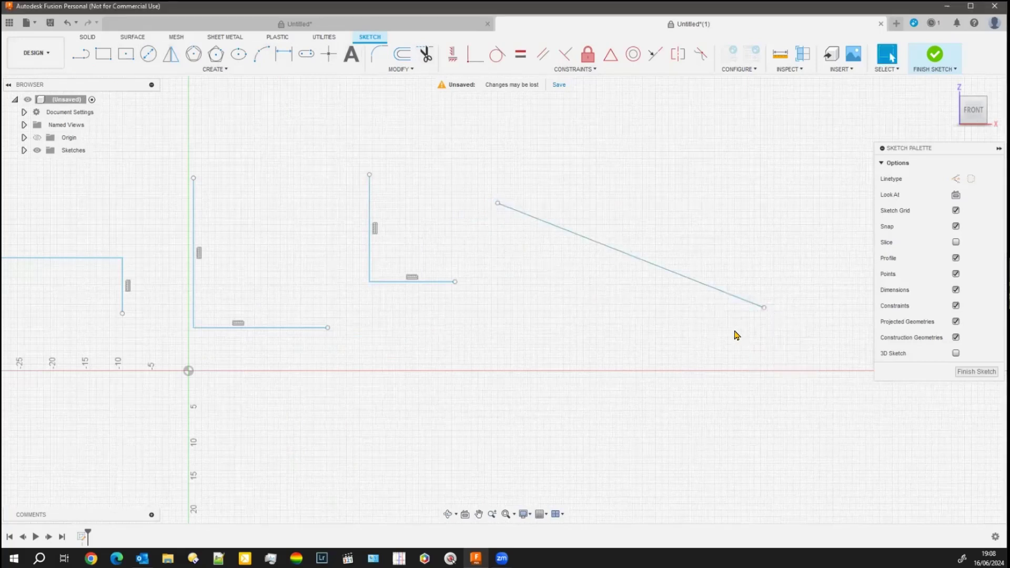
# Step: Sketch a centre-diameter circle about 13 mm in diameter above the middle of the slanted line
pyautogui.click(148, 54)
pyautogui.click(642, 171)
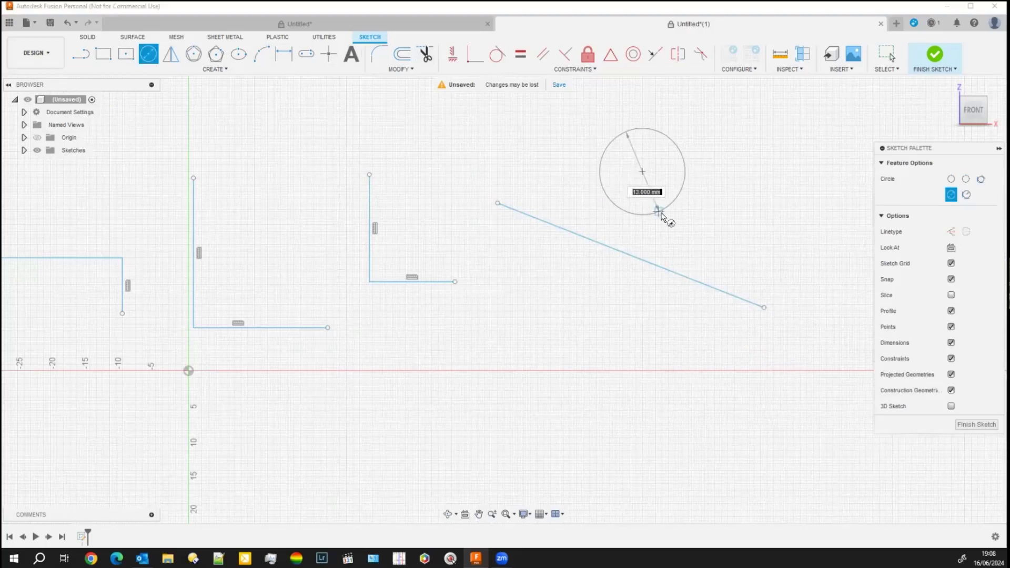
pyautogui.click(660, 215)
pyautogui.press('Escape')
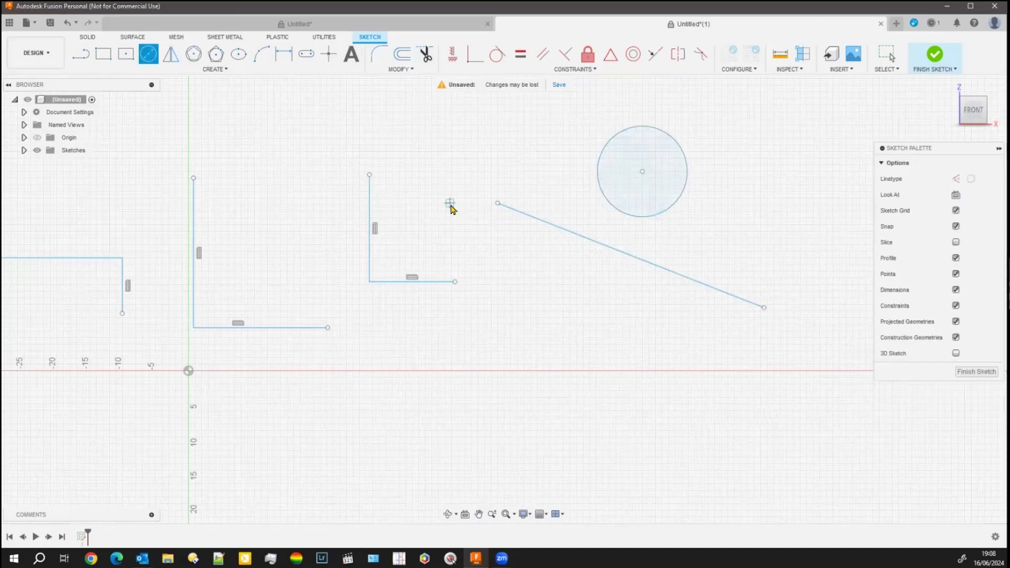
# Step: Try a Coincident constraint between the circle's centre and the slanted line, and undo it
pyautogui.click(467, 58)
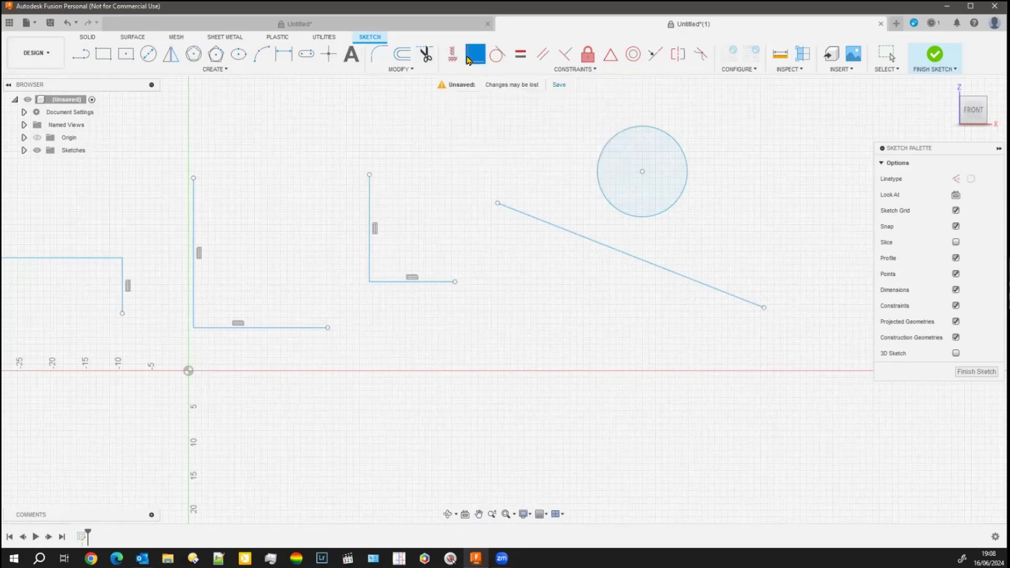
pyautogui.click(642, 171)
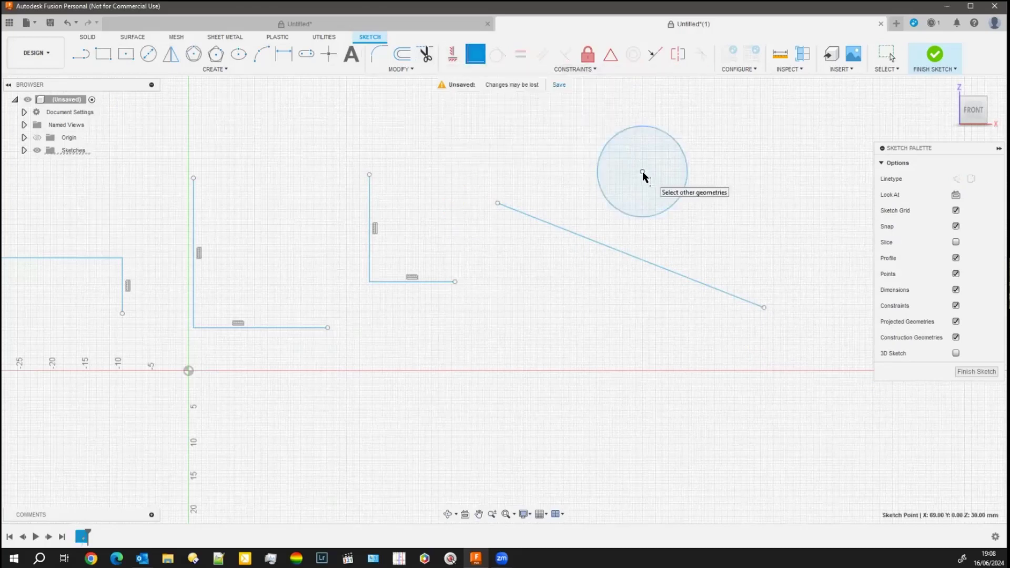
pyautogui.click(618, 253)
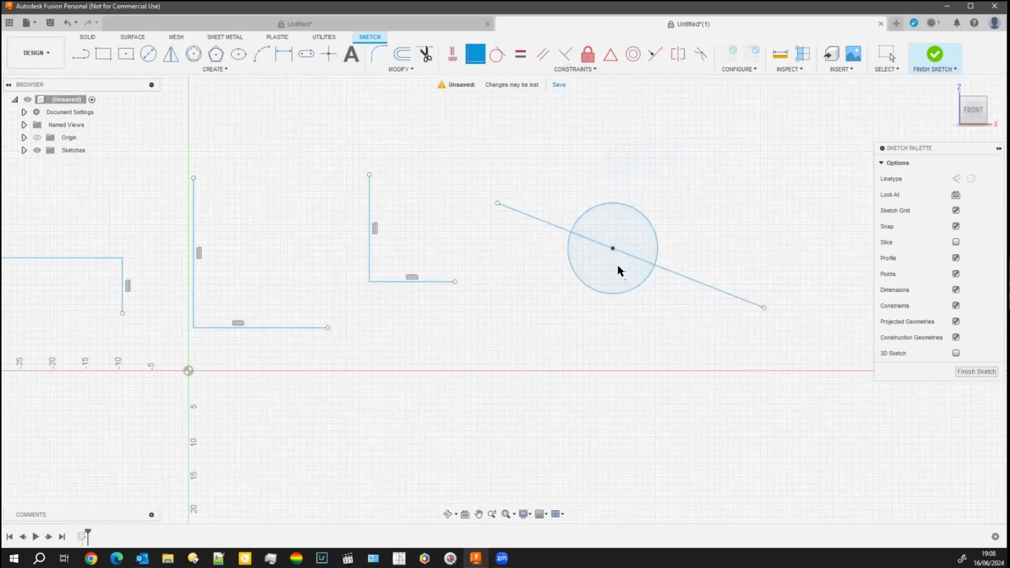
pyautogui.press('Escape')
pyautogui.hotkey('ctrl', 'z')
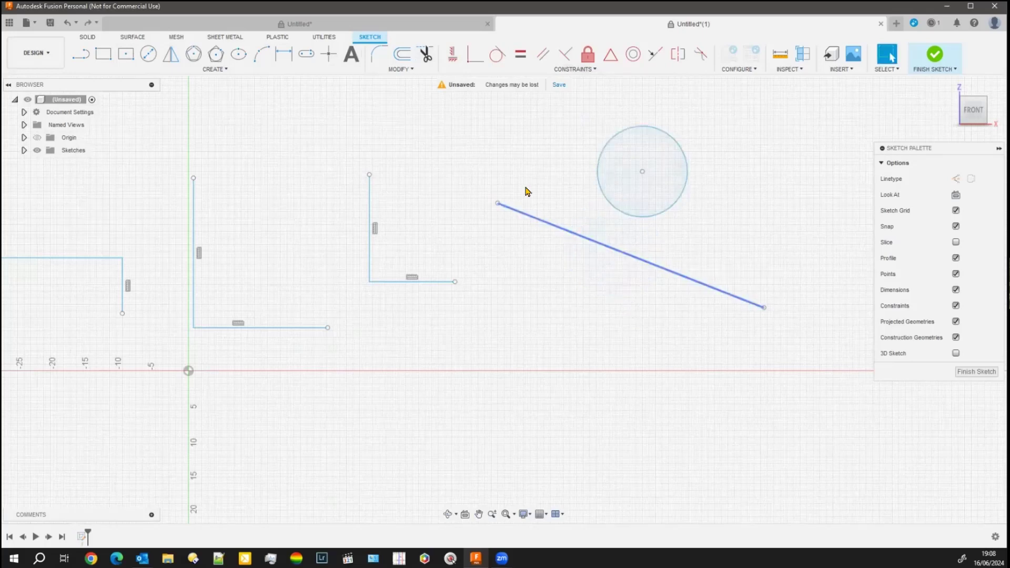
# Step: Constrain the circle's centre point to lie on the slanted line with a Coincident constraint
pyautogui.click(475, 54)
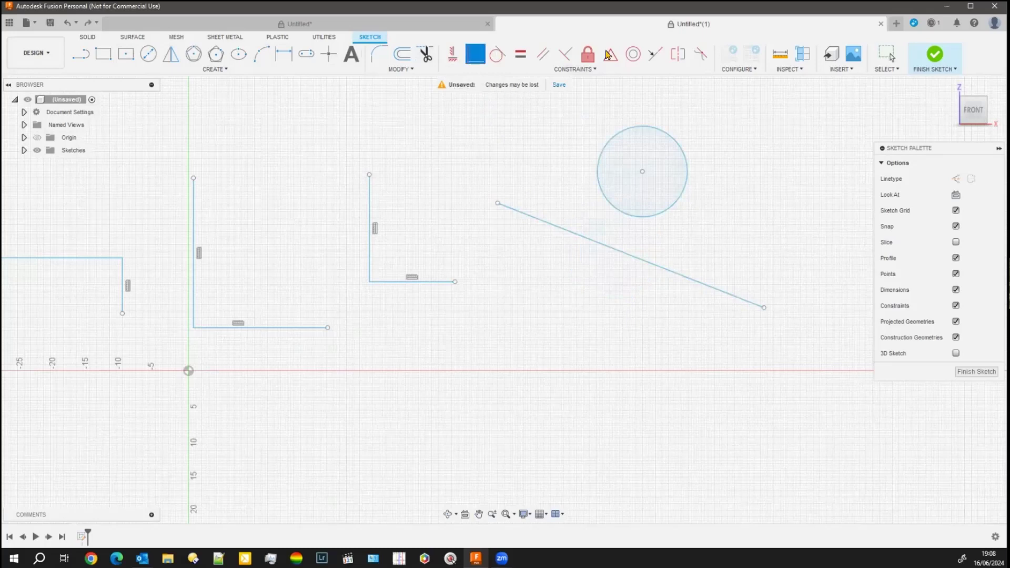
pyautogui.click(642, 172)
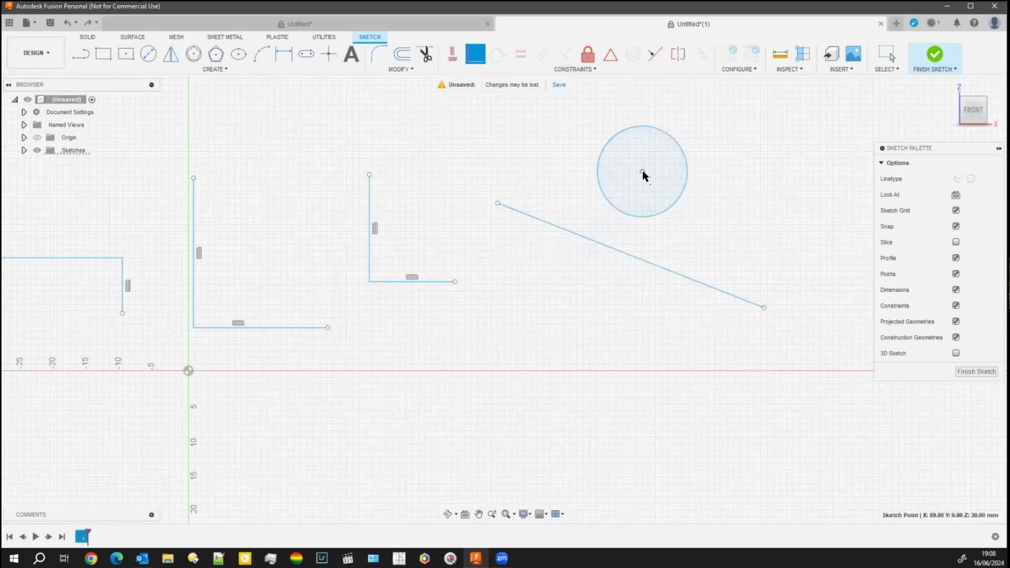
pyautogui.click(643, 261)
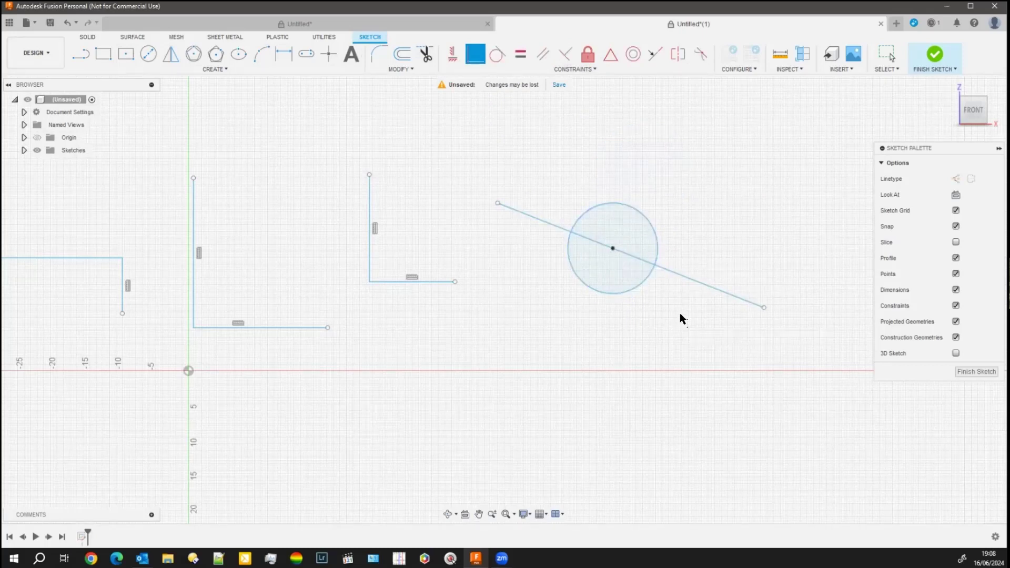
# Step: Reposition the slanted line and its left endpoint to test how the circle's centre follows, leaving the line crossing the circle
pyautogui.click(723, 292)
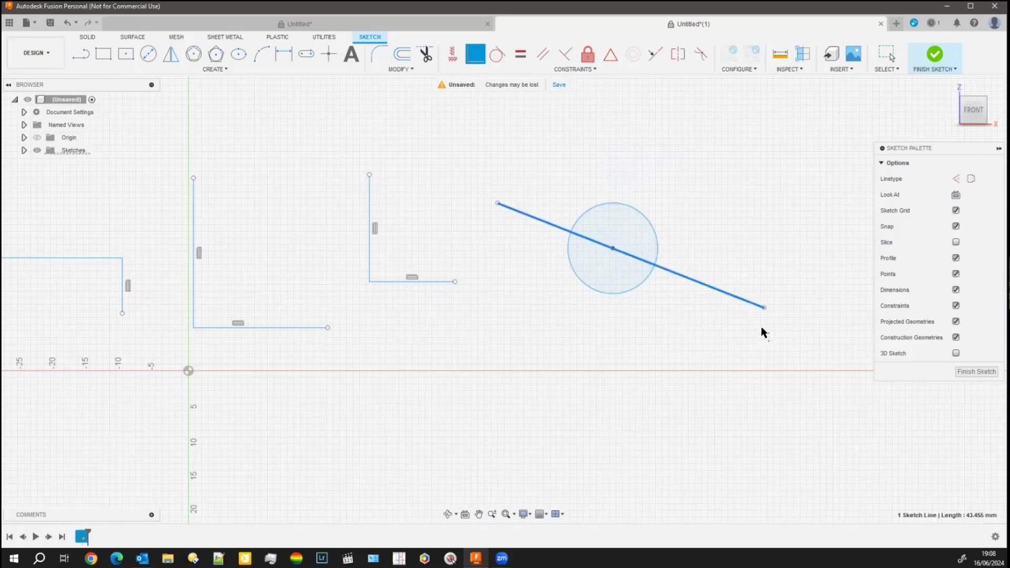
pyautogui.click(765, 287)
pyautogui.moveTo(748, 303); pyautogui.dragTo(769, 238)
pyautogui.moveTo(518, 135); pyautogui.dragTo(713, 208)
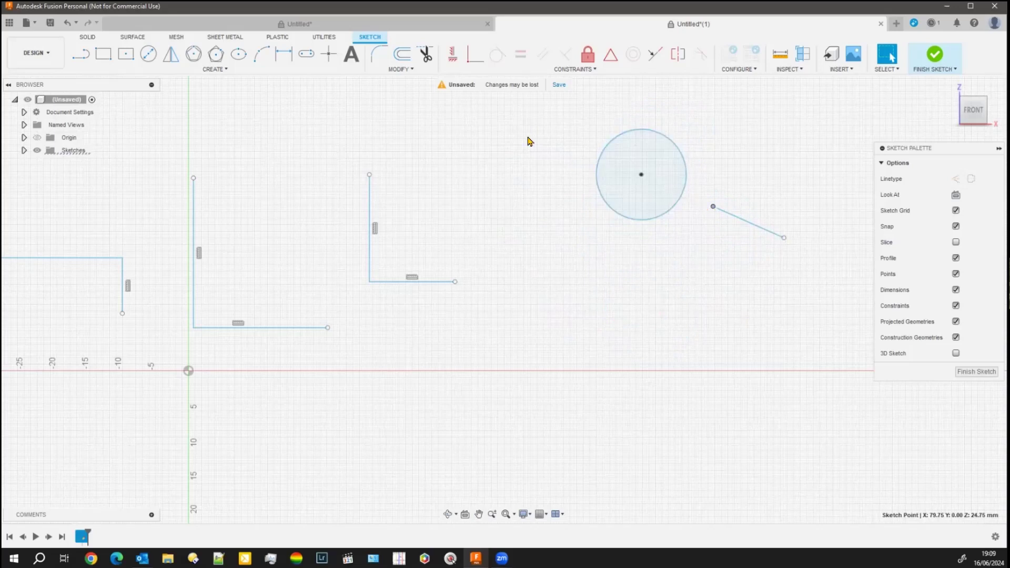
pyautogui.moveTo(714, 208); pyautogui.dragTo(524, 180)
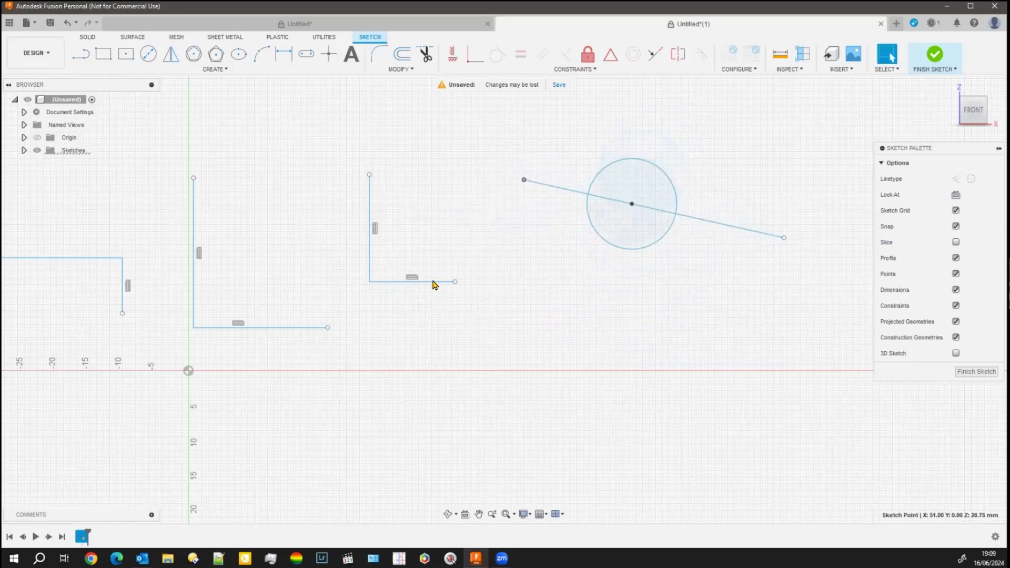
# Step: Move the lines of the smaller L shape up and inward to test their shared corner, shortening both segments
pyautogui.click(449, 283)
pyautogui.moveTo(455, 283); pyautogui.dragTo(364, 234)
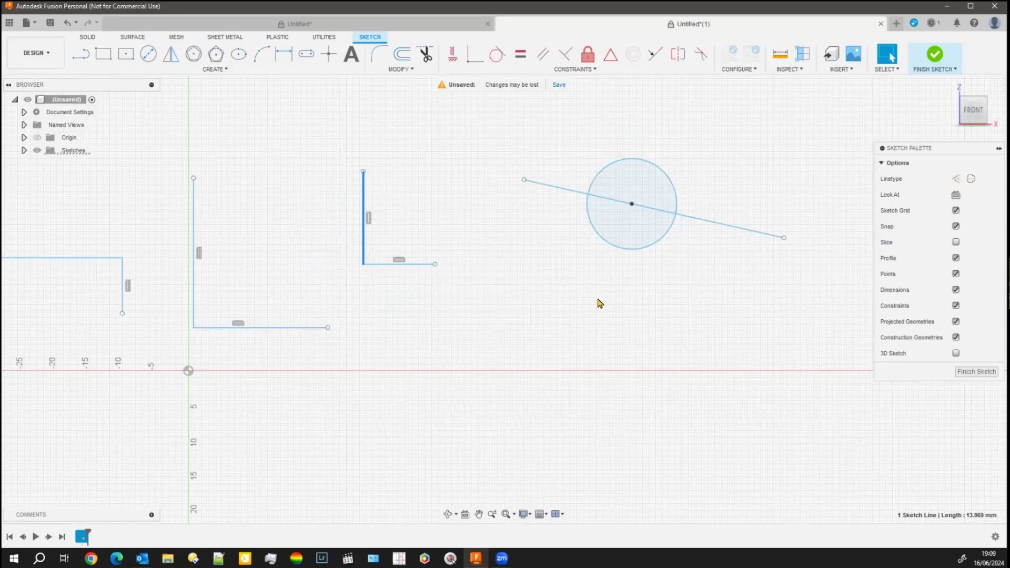
pyautogui.click(572, 297)
# Step: Sketch a second, slightly larger circle below the left half of the slanted line
pyautogui.click(149, 54)
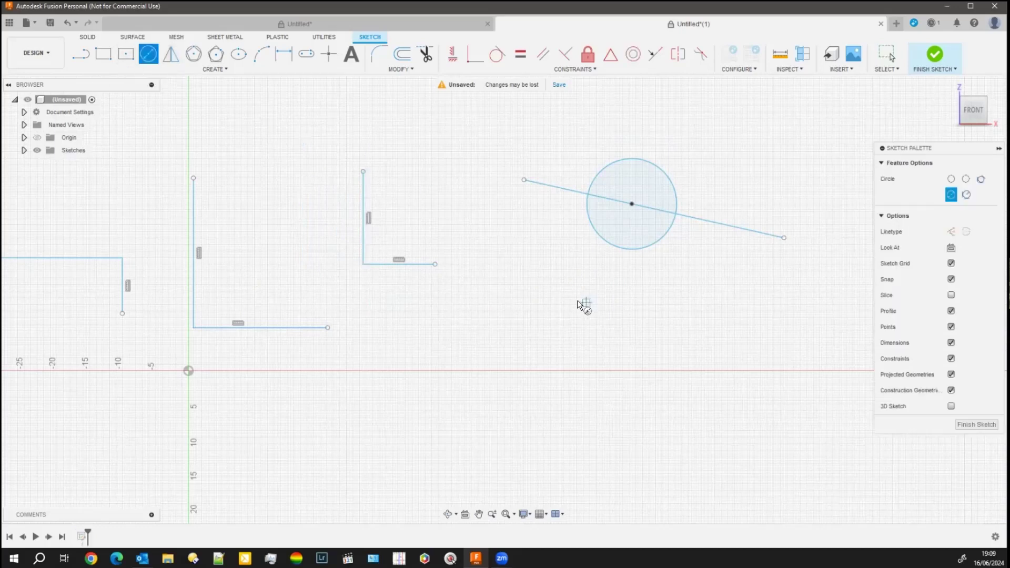
pyautogui.click(553, 286)
pyautogui.click(591, 326)
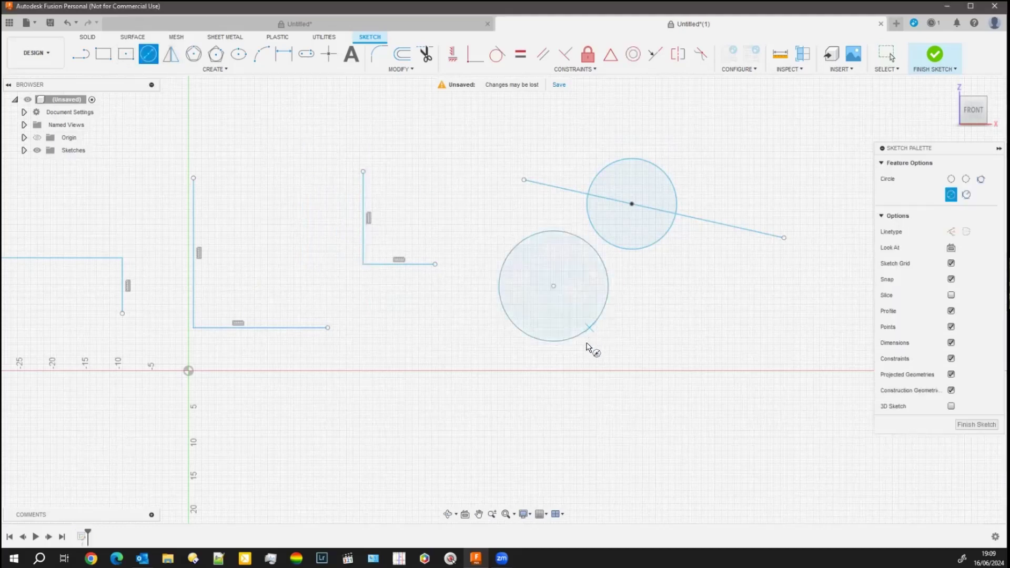
# Step: Constrain the second circle's centre coincident with the left endpoint of the slanted line
pyautogui.click(475, 53)
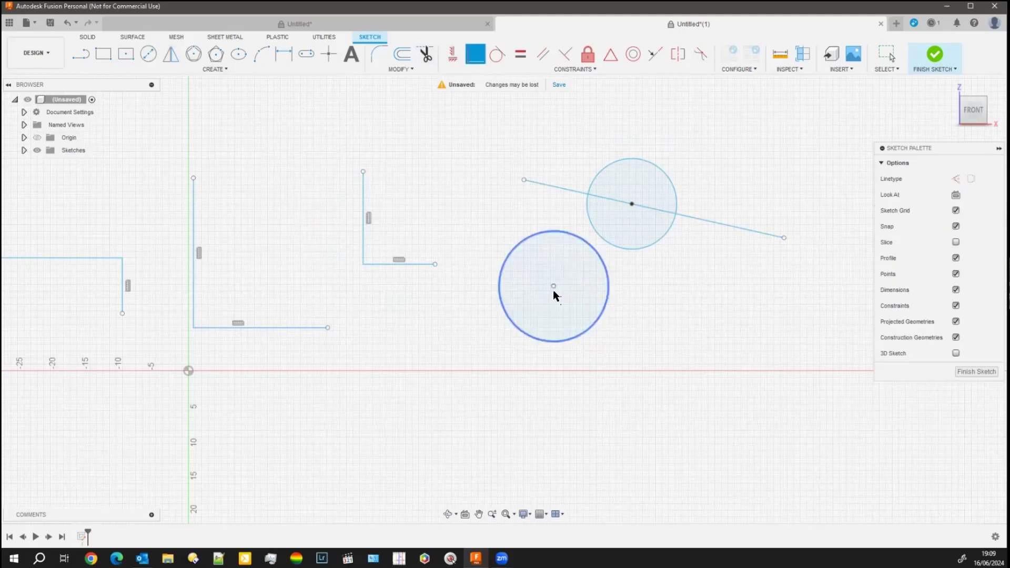
pyautogui.click(552, 285)
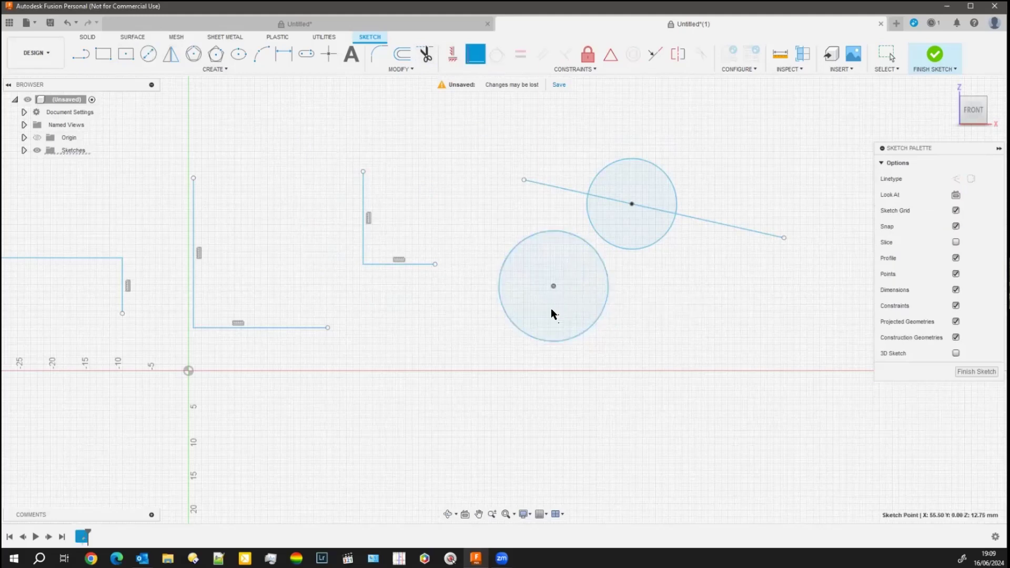
pyautogui.click(524, 179)
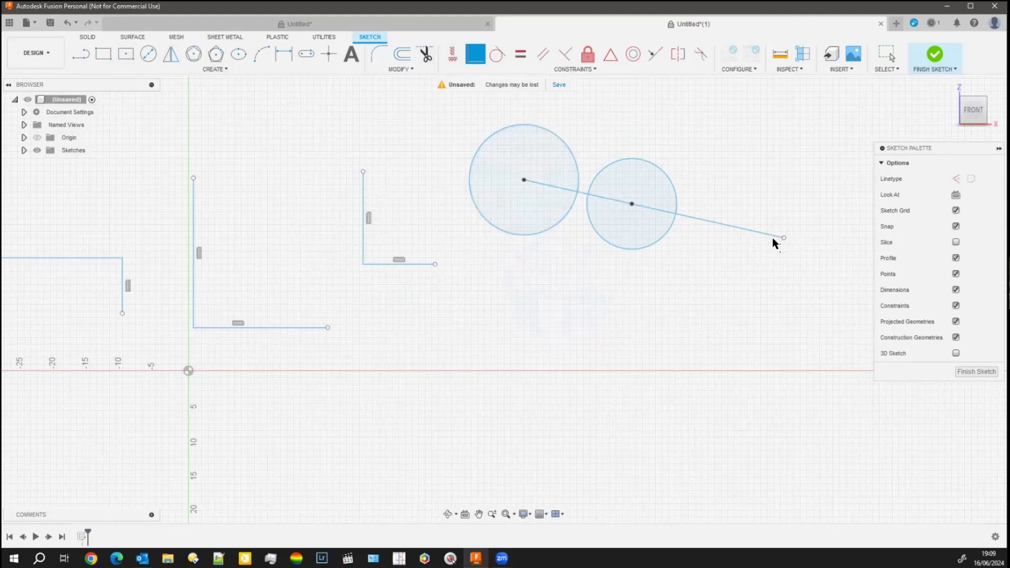
pyautogui.press('Escape')
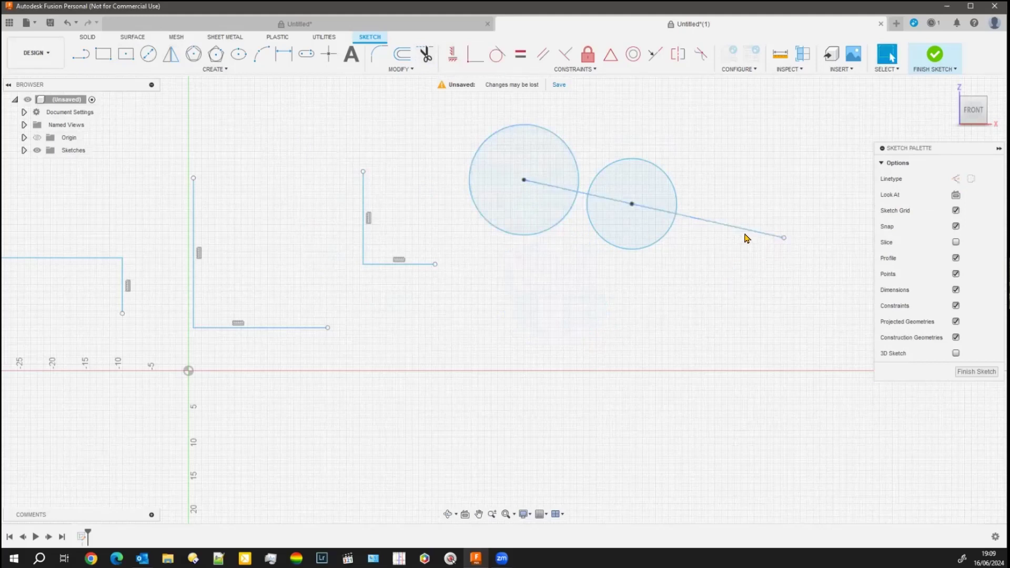
# Step: Move the slanted line around several times to test how both constrained circles follow it
pyautogui.moveTo(746, 231); pyautogui.dragTo(719, 280)
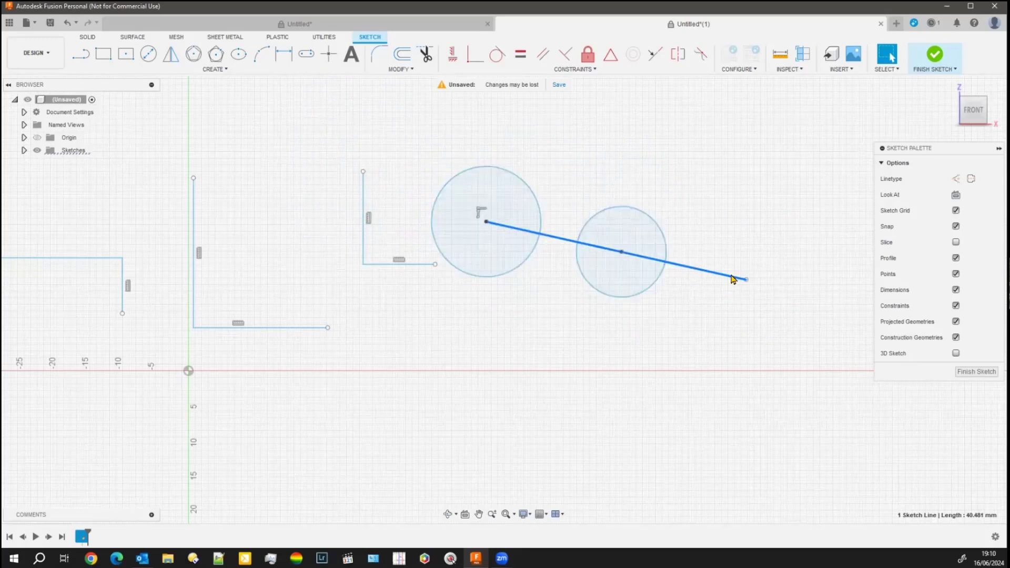
pyautogui.moveTo(731, 278); pyautogui.dragTo(773, 255)
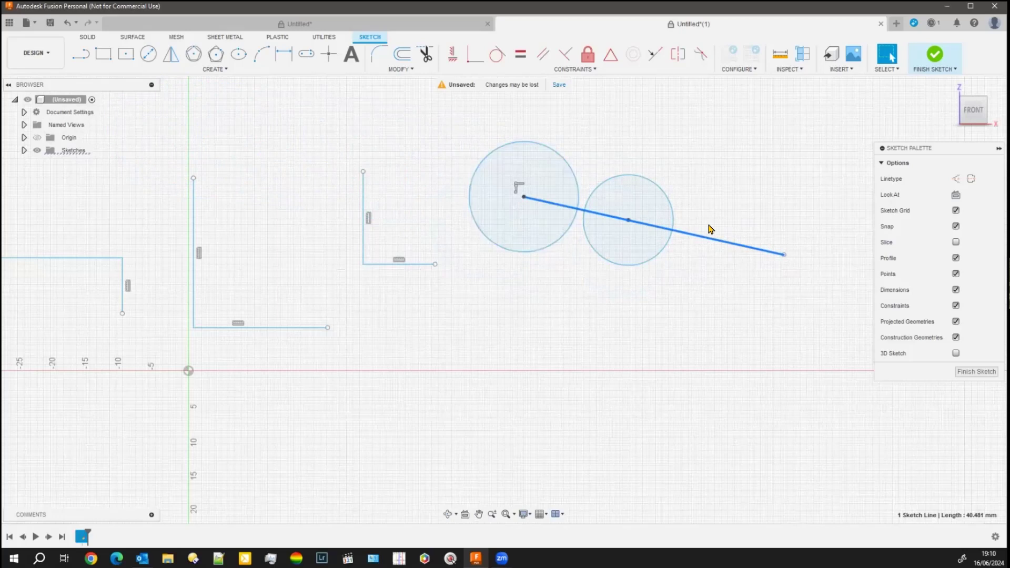
pyautogui.moveTo(749, 254); pyautogui.dragTo(692, 266)
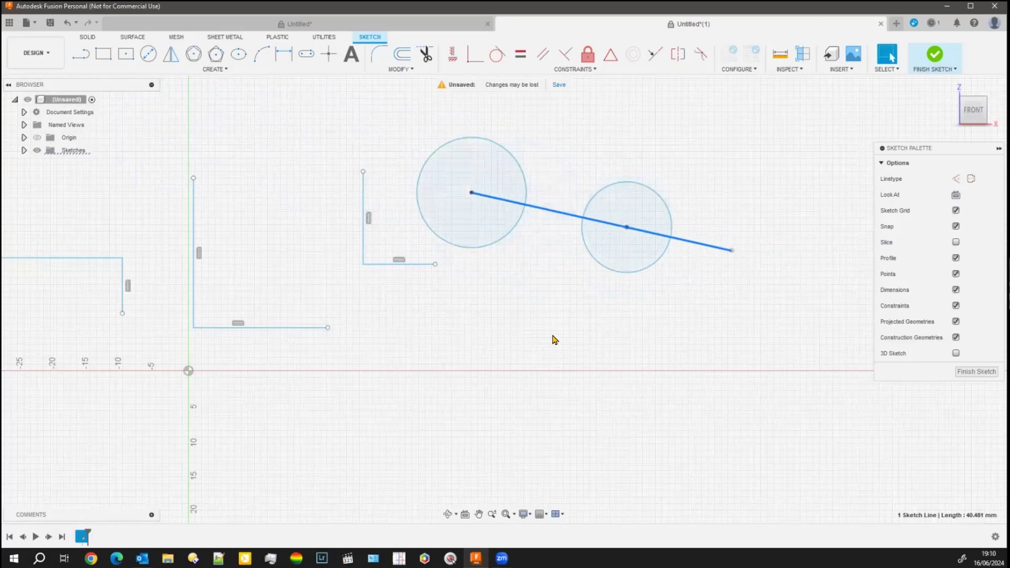